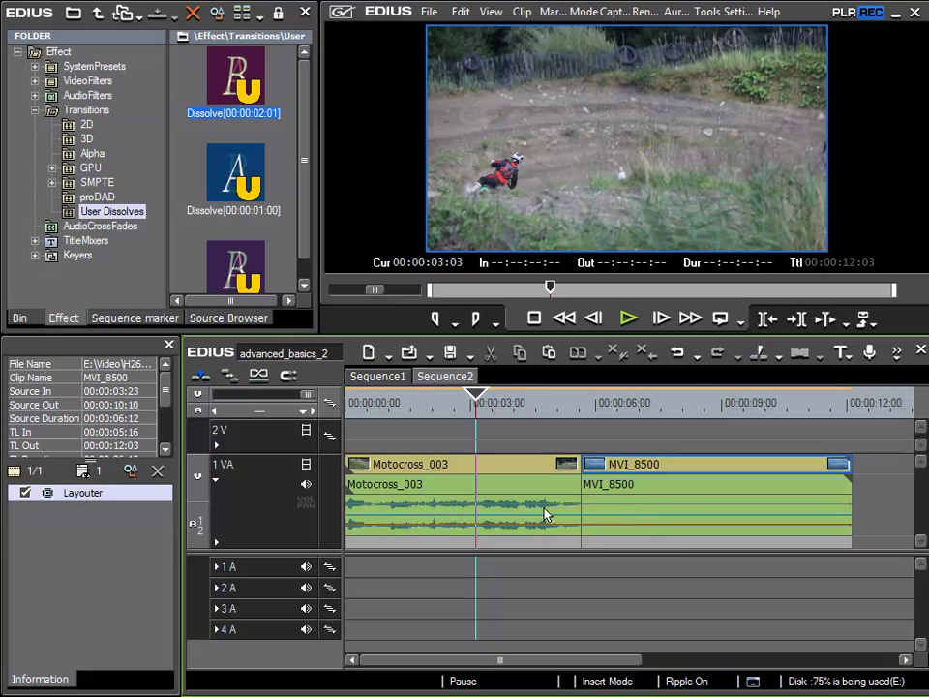
- Preview the hard cut between Motocross_003 and MVI_8500, starting from 00:00:03:23
click(510, 405)
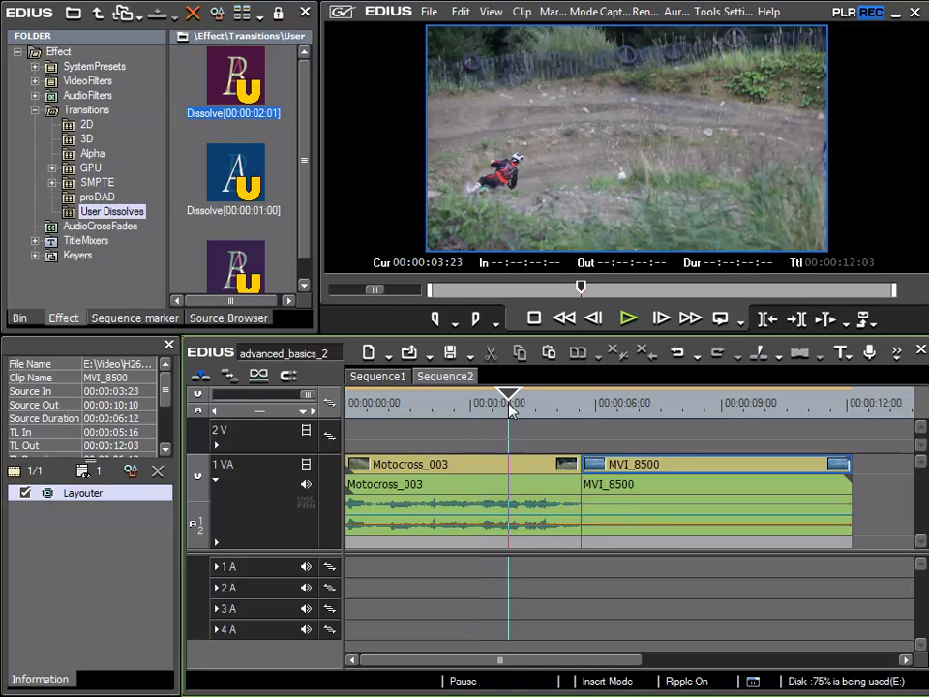
key(space)
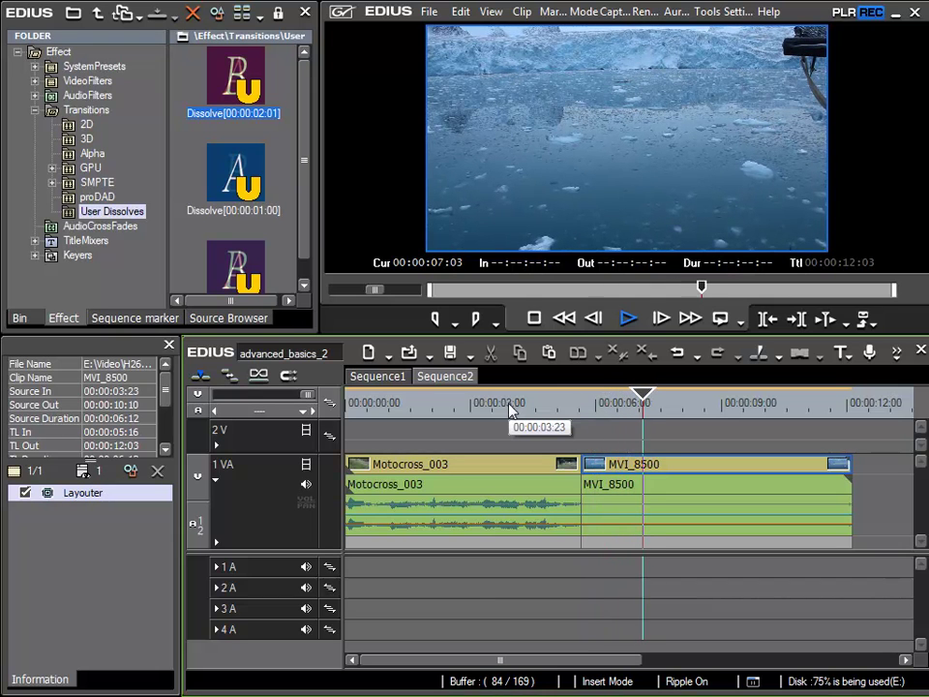
key(space)
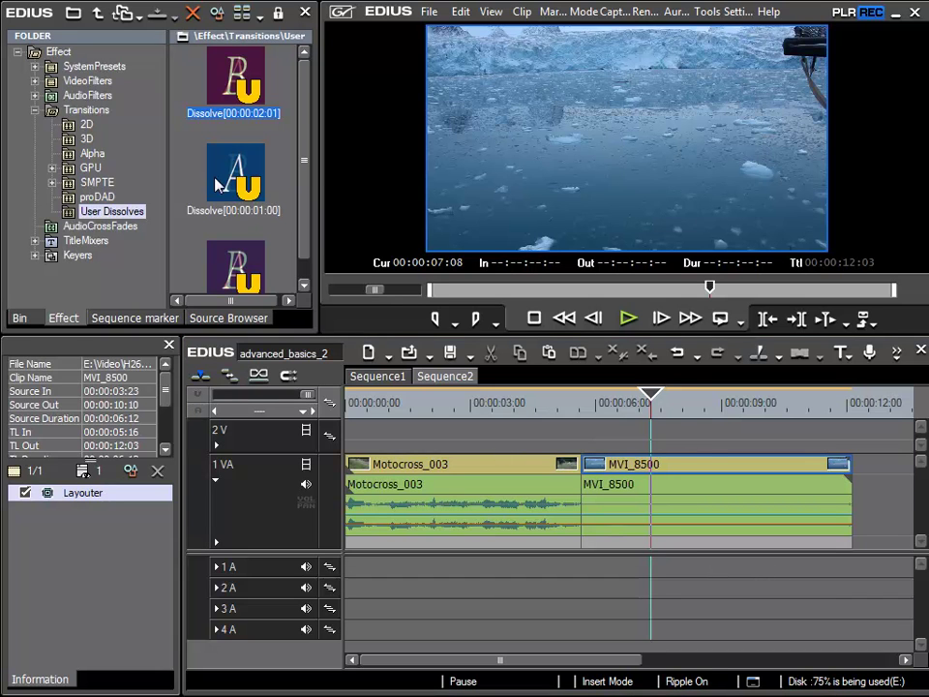
- Place the Dissolve[00:00:01:00] preset on the clip joint and play it back from 00:00:03:16
drag(218, 184, 584, 472)
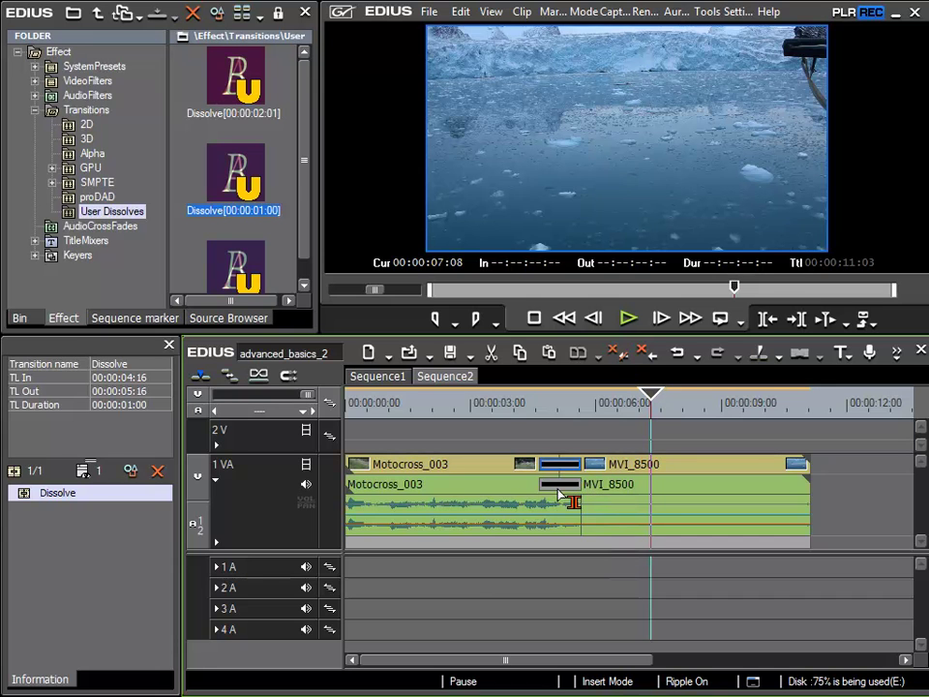
click(498, 413)
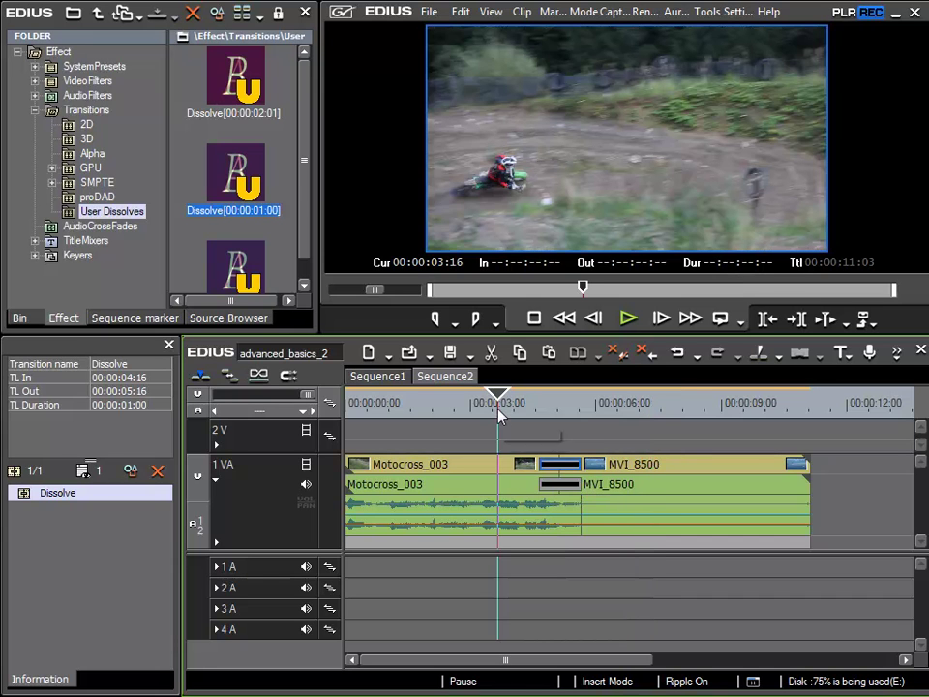
key(space)
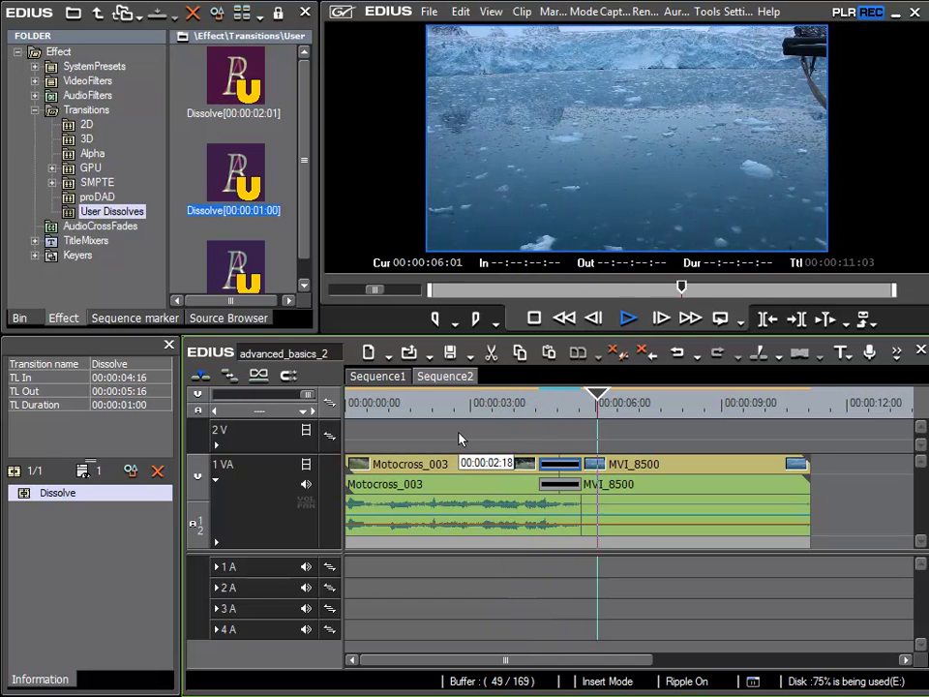
key(space)
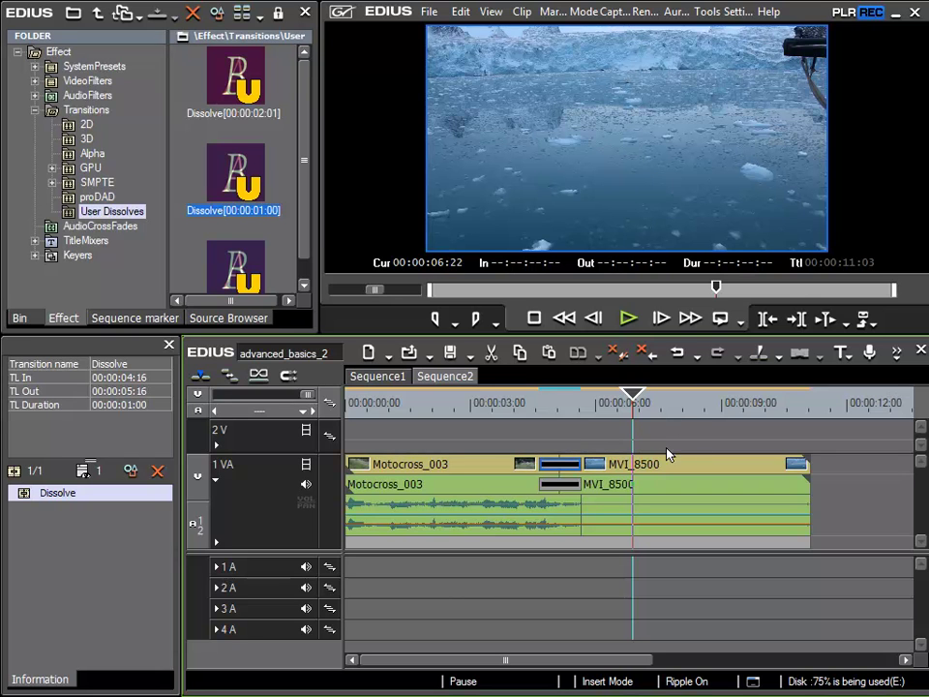
- Undo the dissolve and bring up the AudioCrossFades effects folder
click(678, 356)
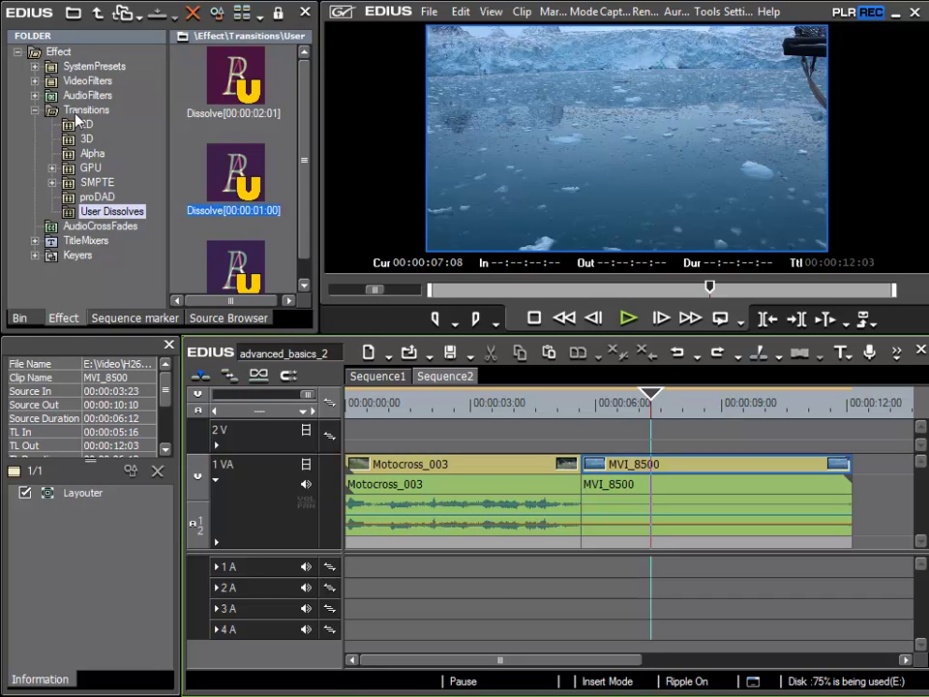
click(35, 112)
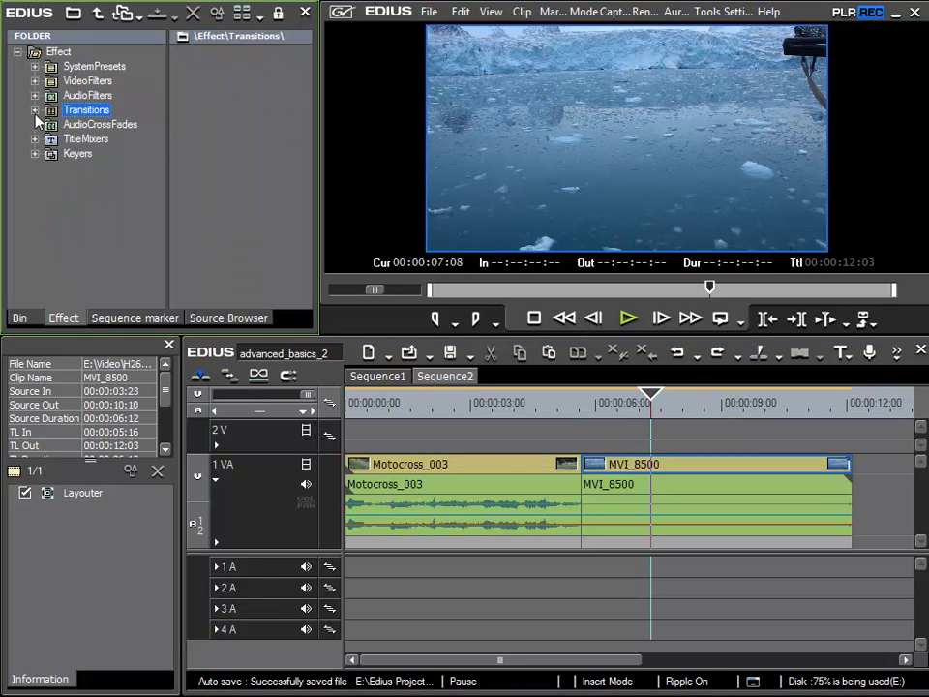
click(99, 127)
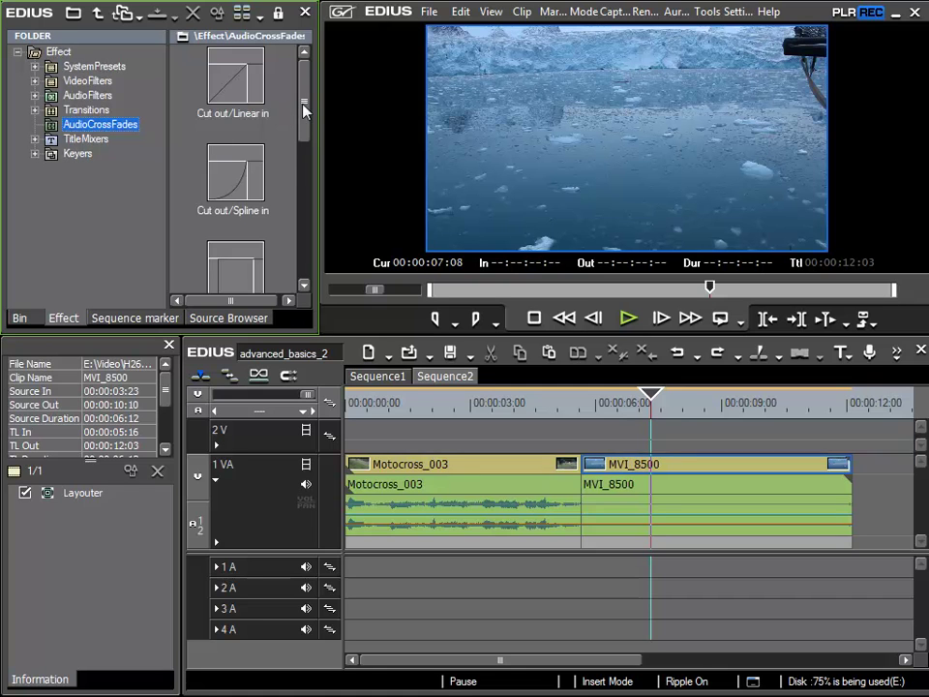
drag(302, 110, 304, 205)
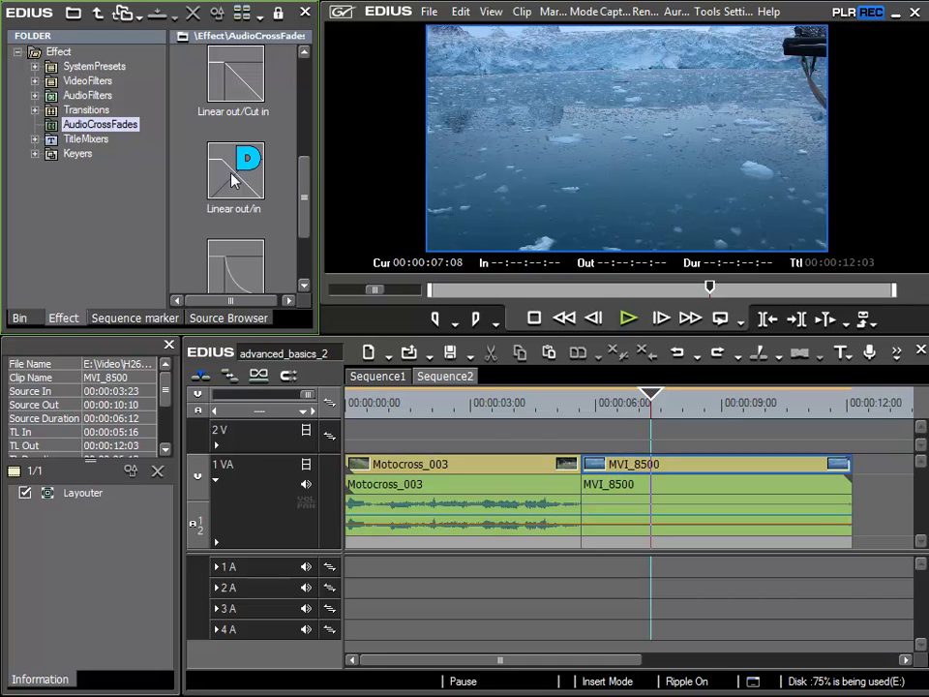
- Drop Linear out/in on the Motocross_003/MVI_8500 joint and play it from about 00:00:03:20
drag(233, 169, 579, 495)
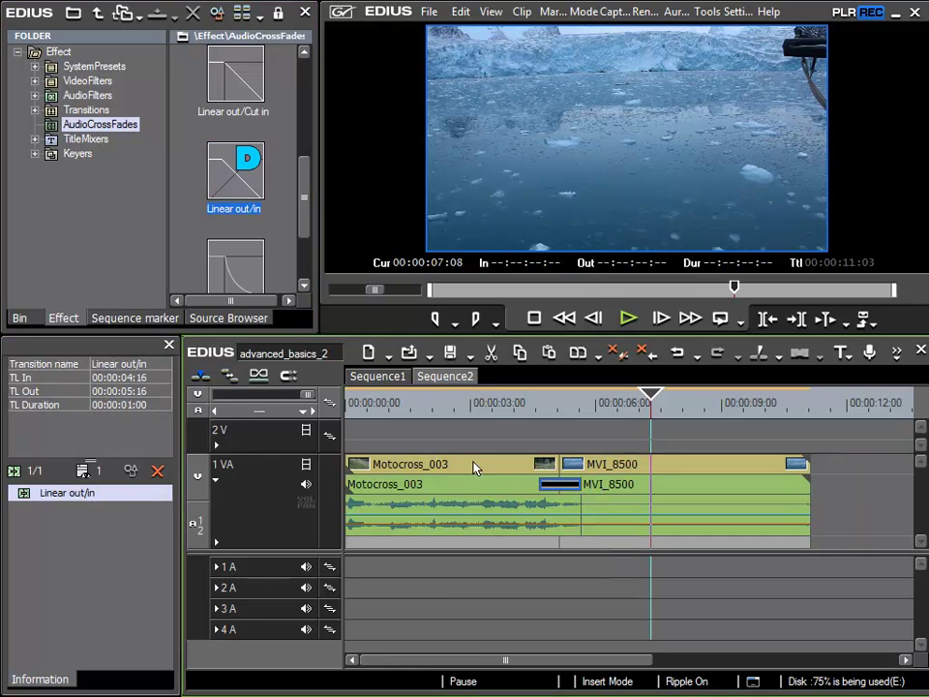
click(503, 415)
key(space)
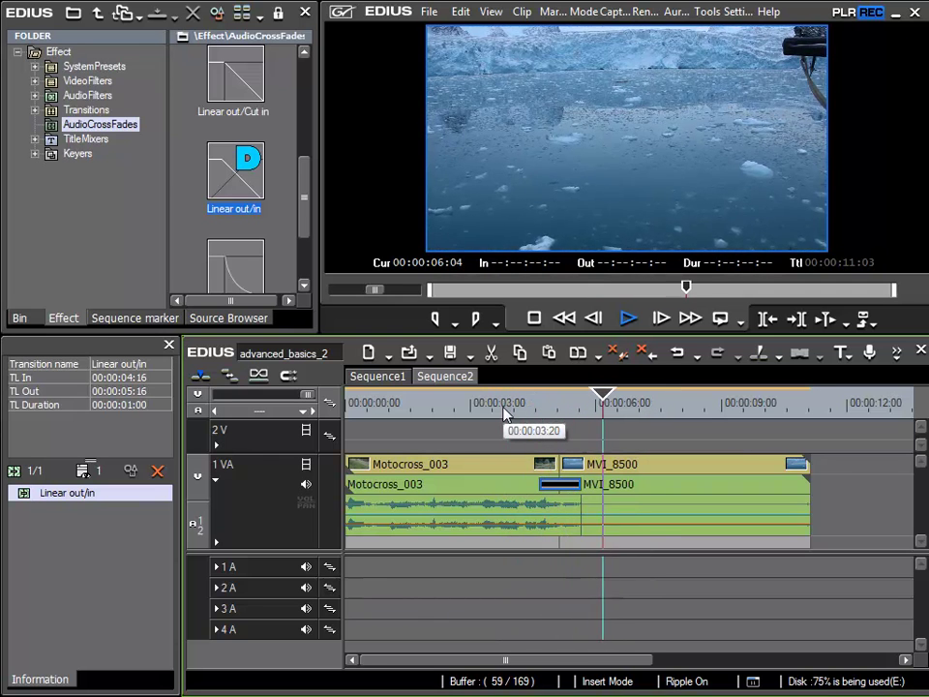
key(space)
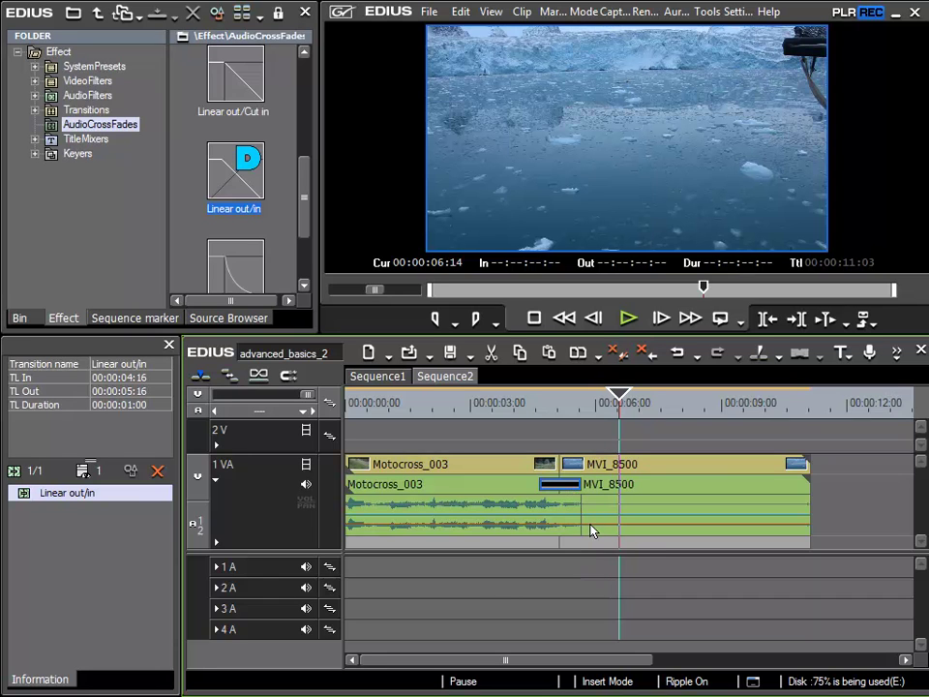
mouse_move(570, 494)
mouse_down()
mouse_move(550, 492)
mouse_move(571, 489)
mouse_up()
drag(549, 493, 506, 498)
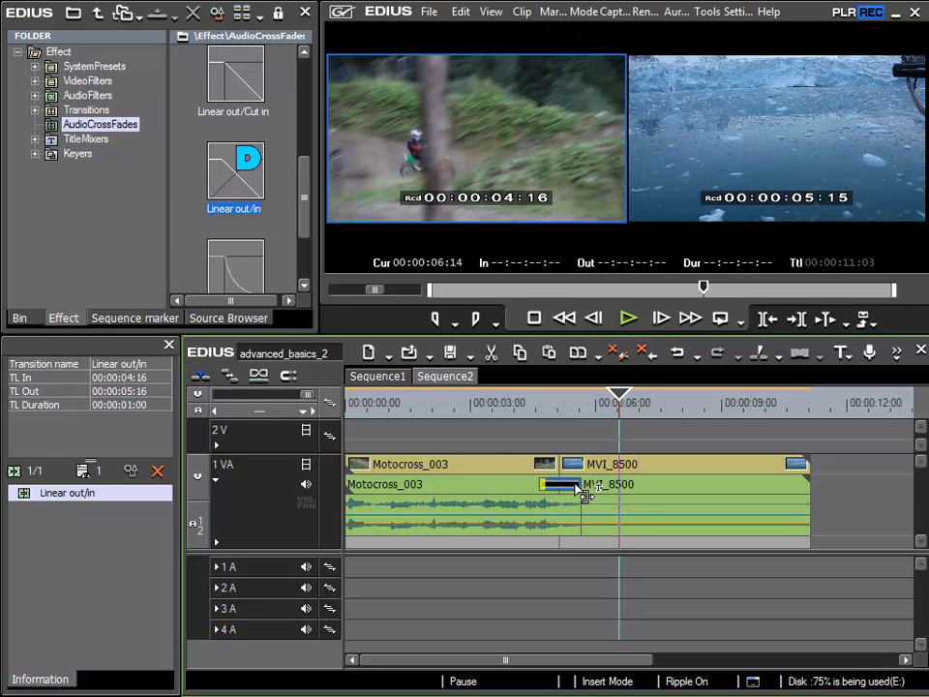
mouse_move(584, 495)
mouse_down()
mouse_move(630, 493)
mouse_move(580, 493)
mouse_move(593, 498)
mouse_up()
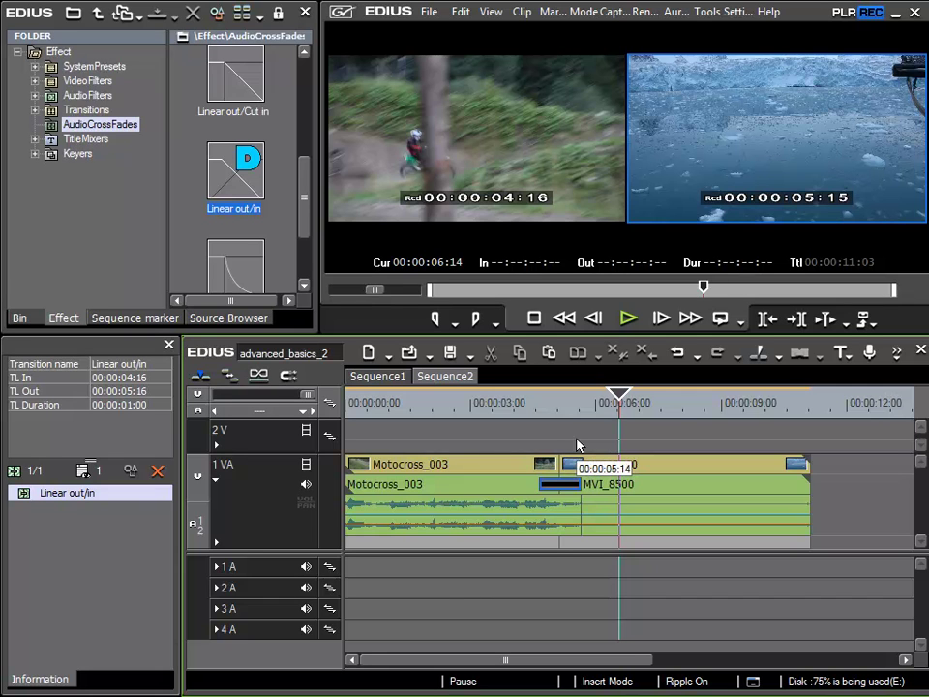
- Enable Extend Clips when Applying Transition/Cross Fade in User Settings > Timeline, then apply
click(731, 14)
click(778, 60)
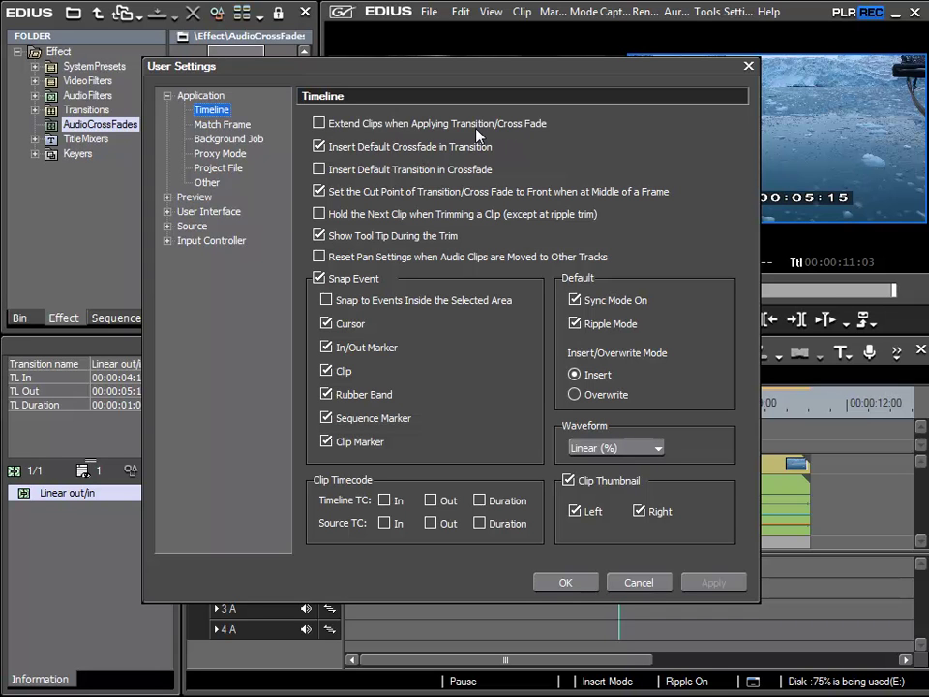
click(319, 122)
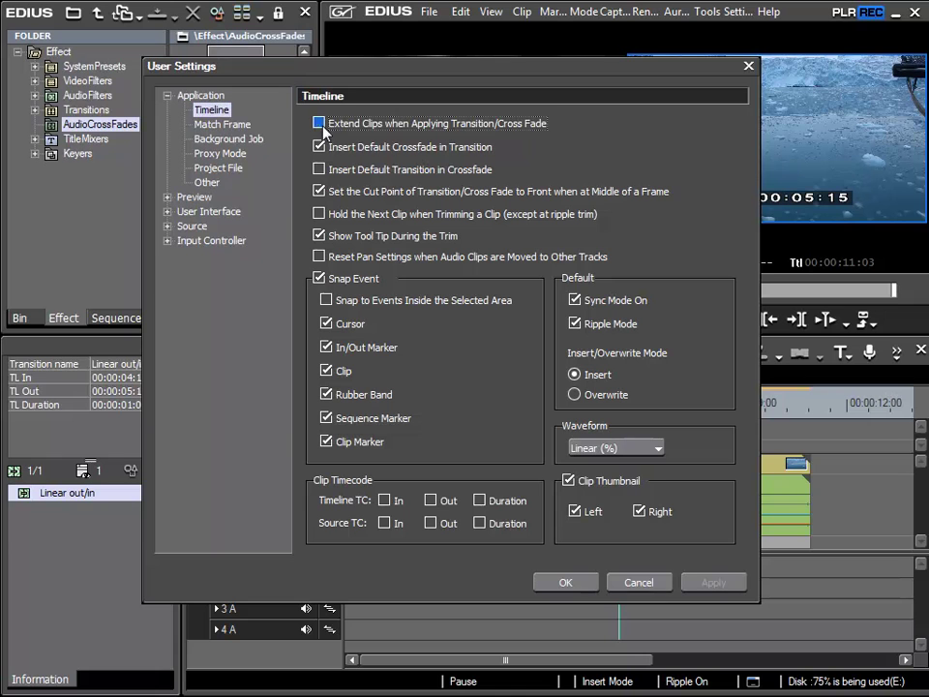
click(713, 582)
click(634, 582)
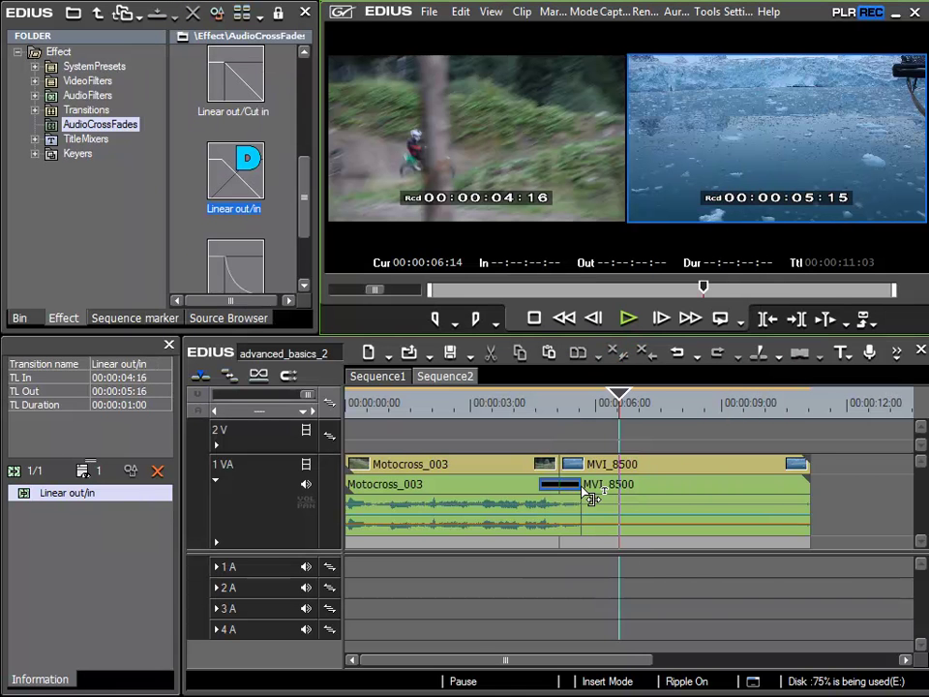
- Trim the crossfade's right edge to end at 00:00:05:03, then preview it from 00:00:02:23
drag(589, 496, 520, 491)
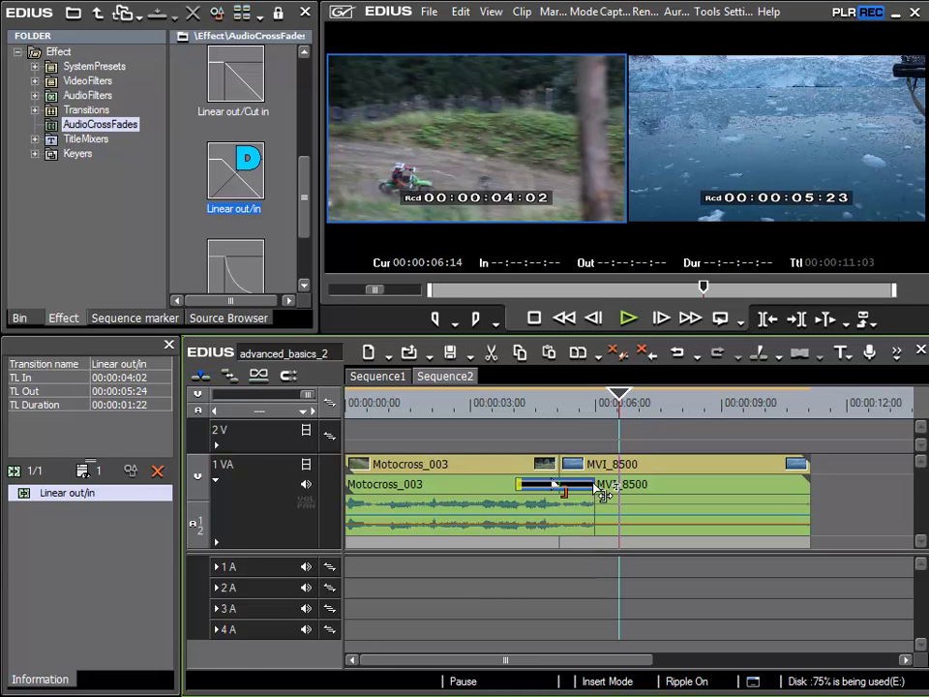
drag(597, 490, 506, 489)
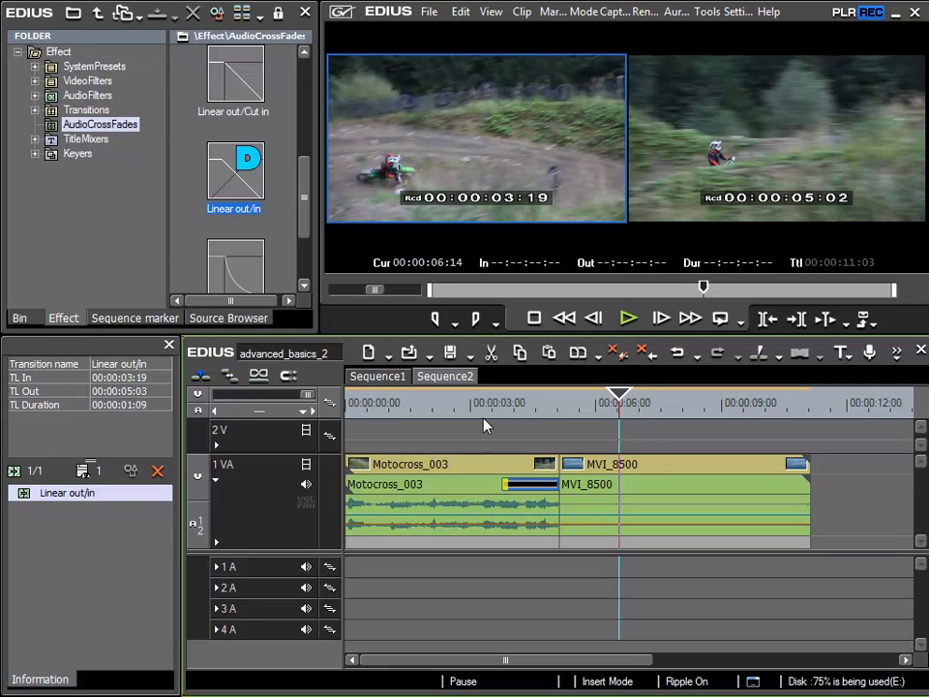
click(466, 403)
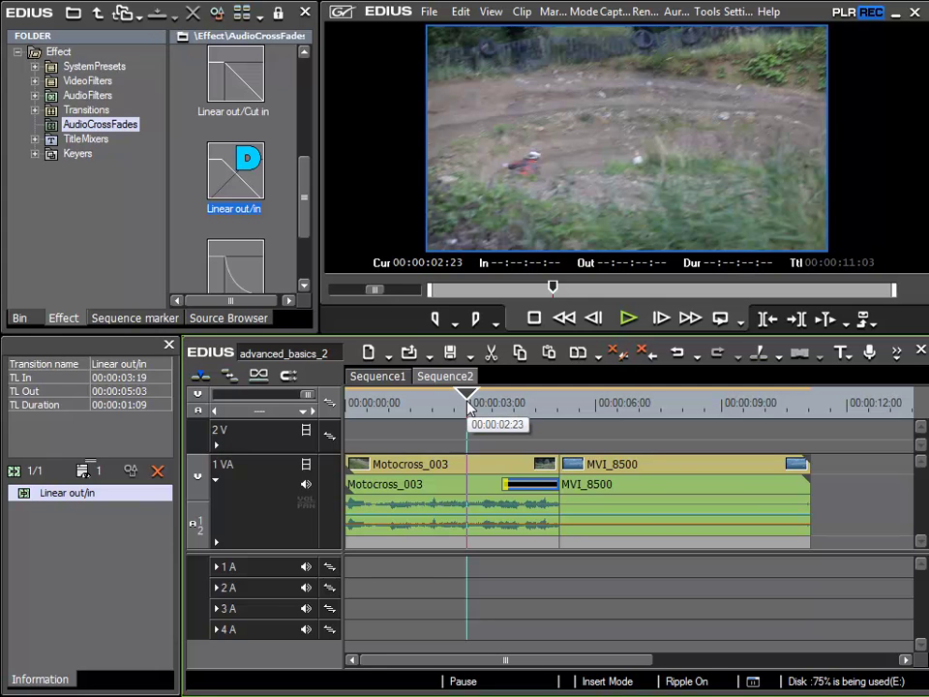
key(space)
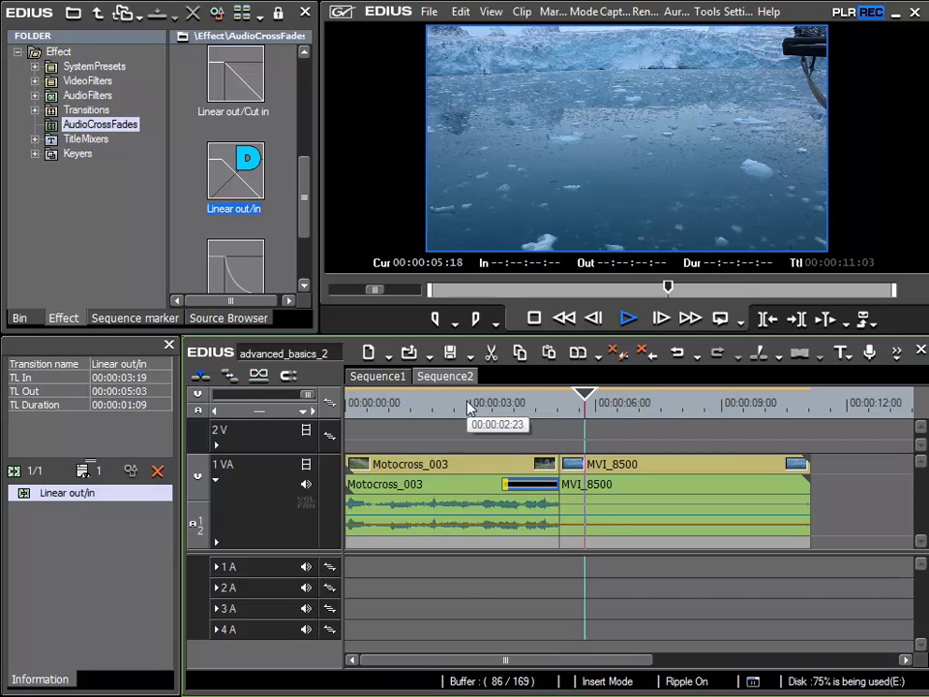
key(space)
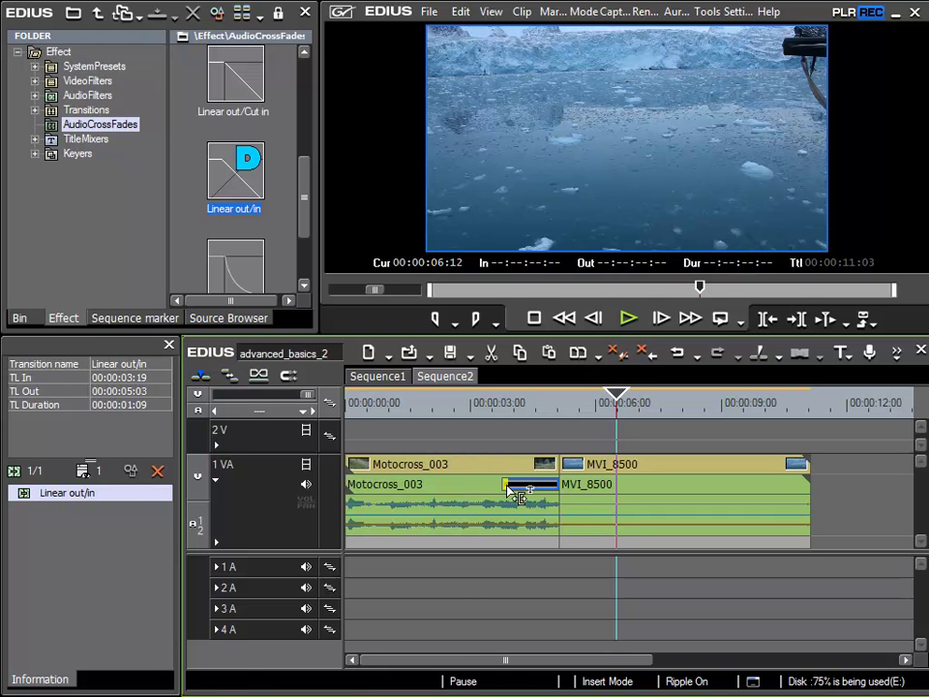
- Move the crossfade's start to 00:00:02:12 and preview it from near the sequence start
drag(508, 487, 451, 486)
click(390, 410)
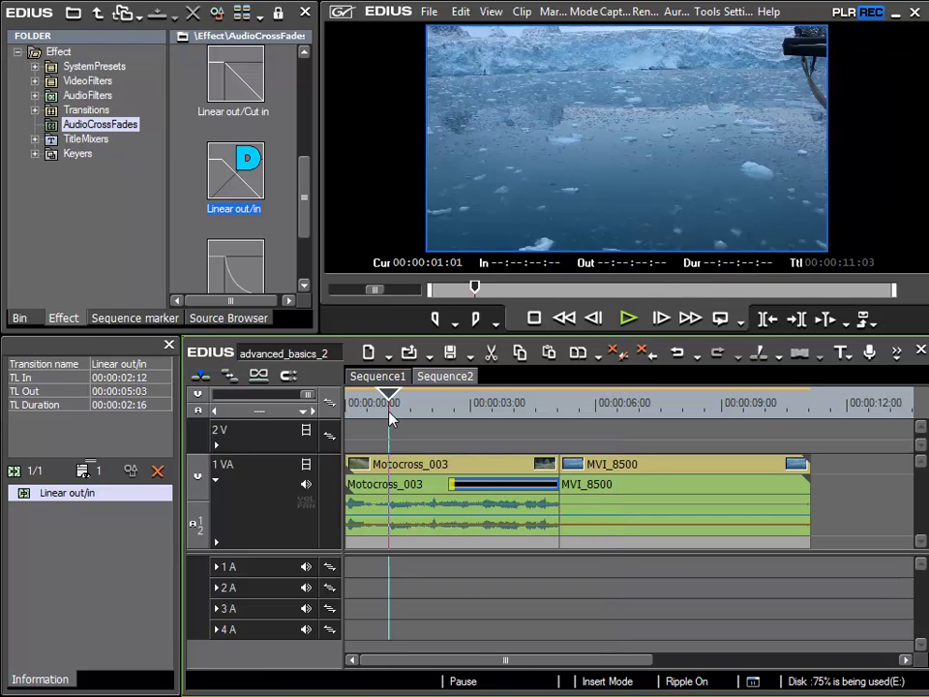
key(space)
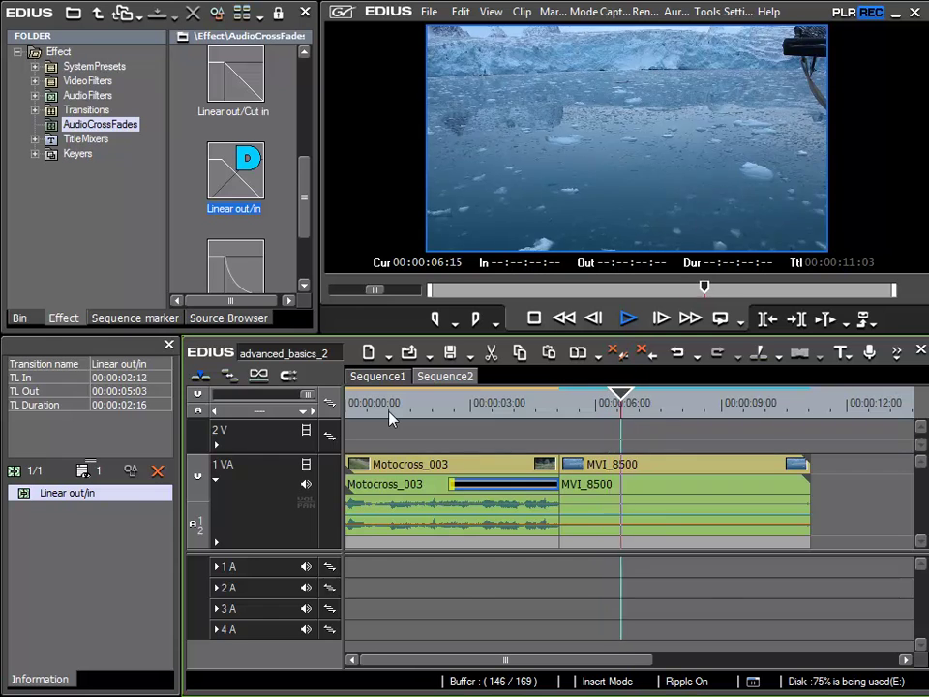
key(space)
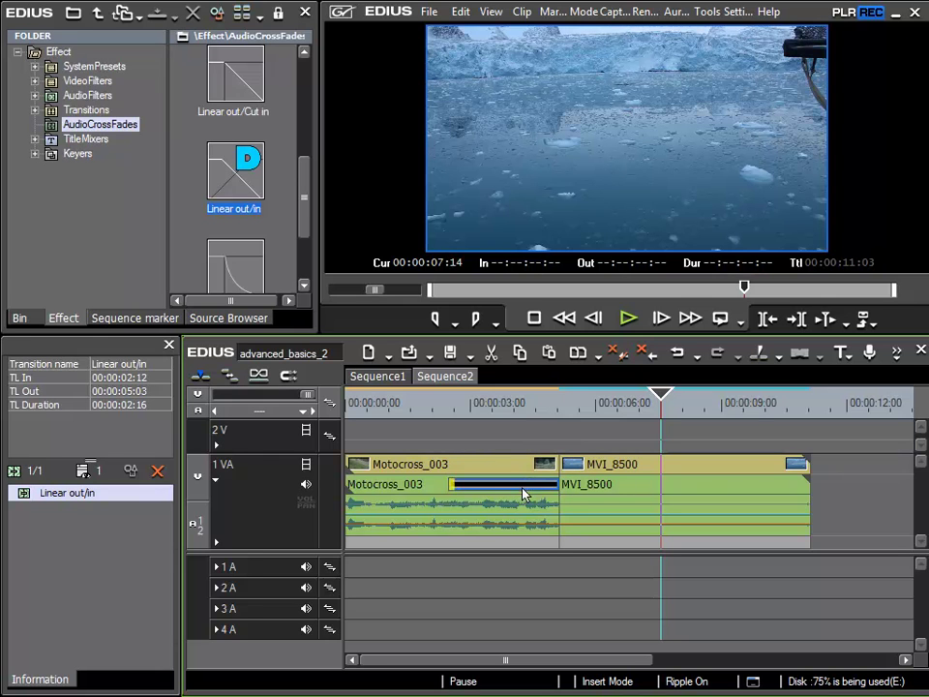
- Extend the crossfade's end to 00:00:07:14, shift its start to 00:00:05:03, then preview from 00:00:03:02
drag(566, 497, 659, 498)
drag(462, 489, 561, 495)
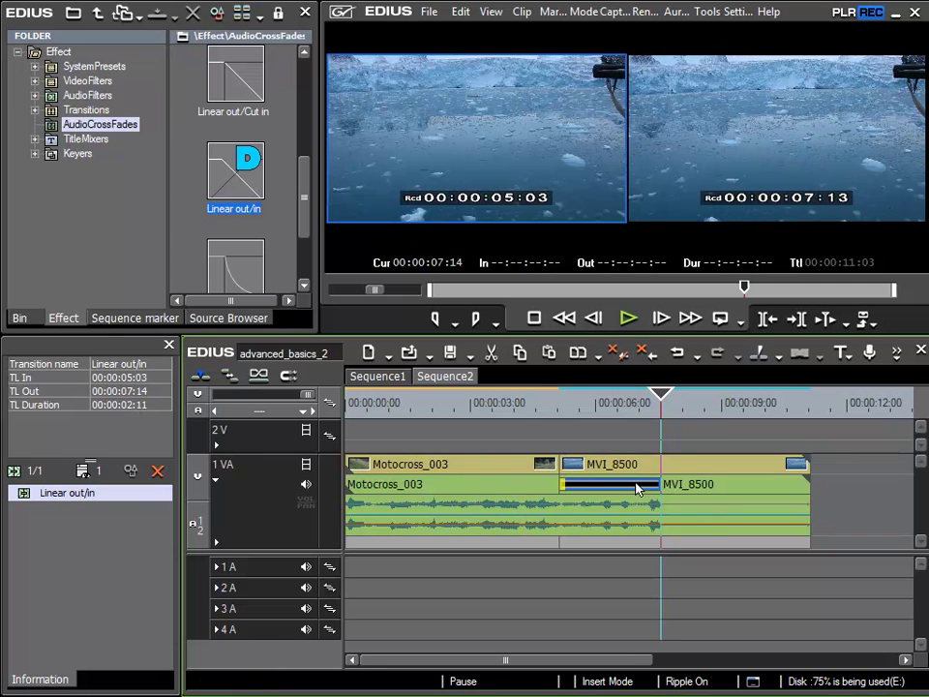
click(473, 412)
key(space)
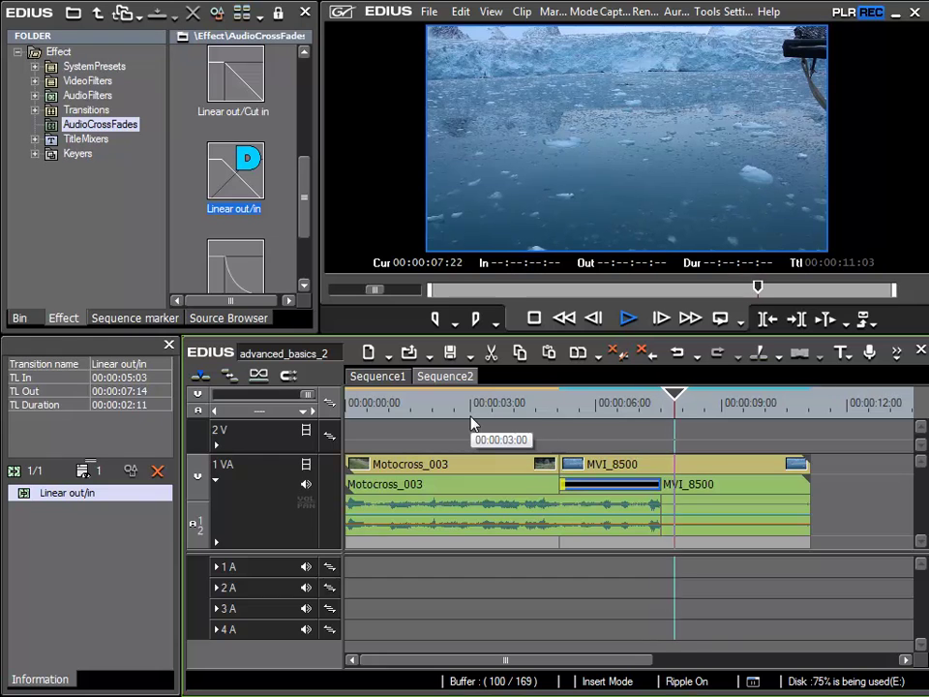
key(space)
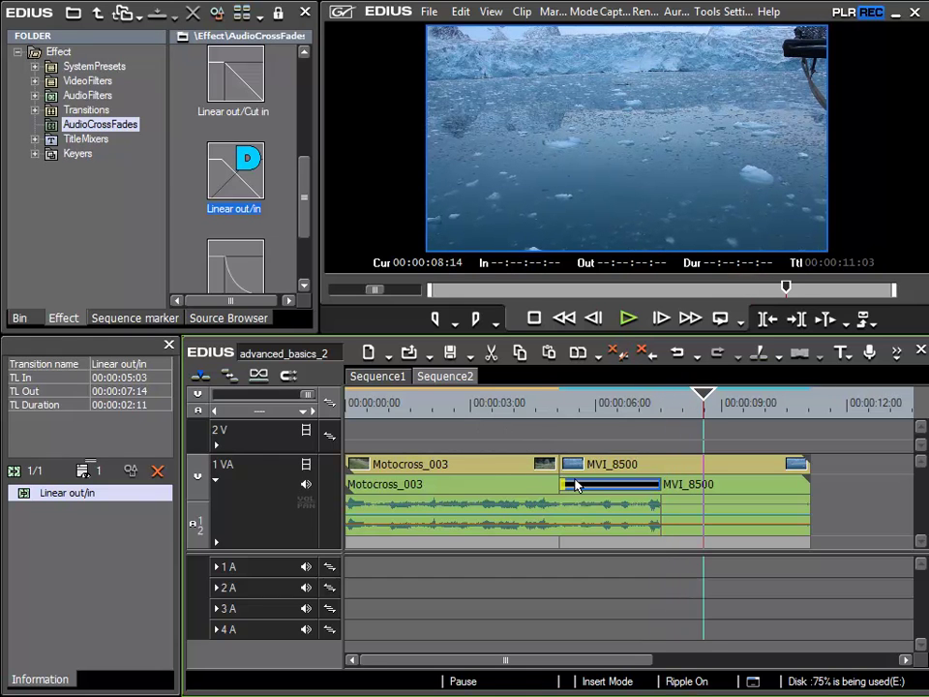